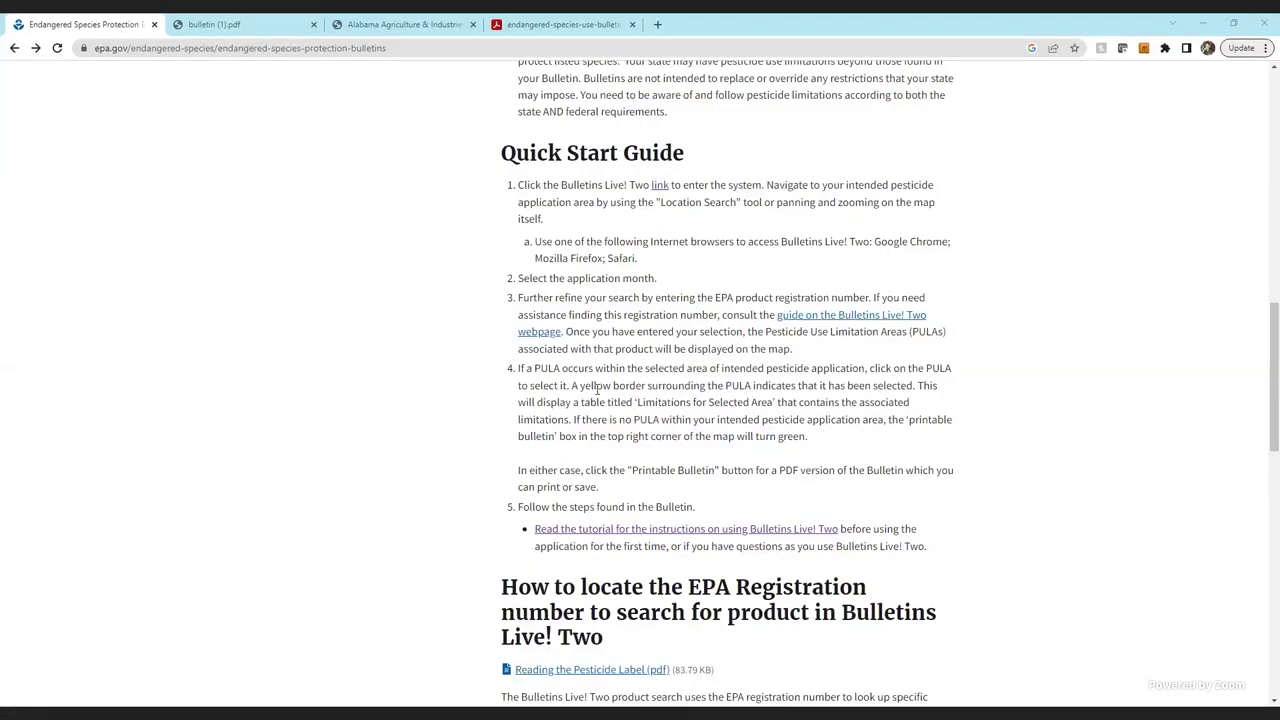
Open the Bulletins Live! Two application through the link in the Quick Start Guide and bring up its map and search form
scroll(596, 390, up, 10)
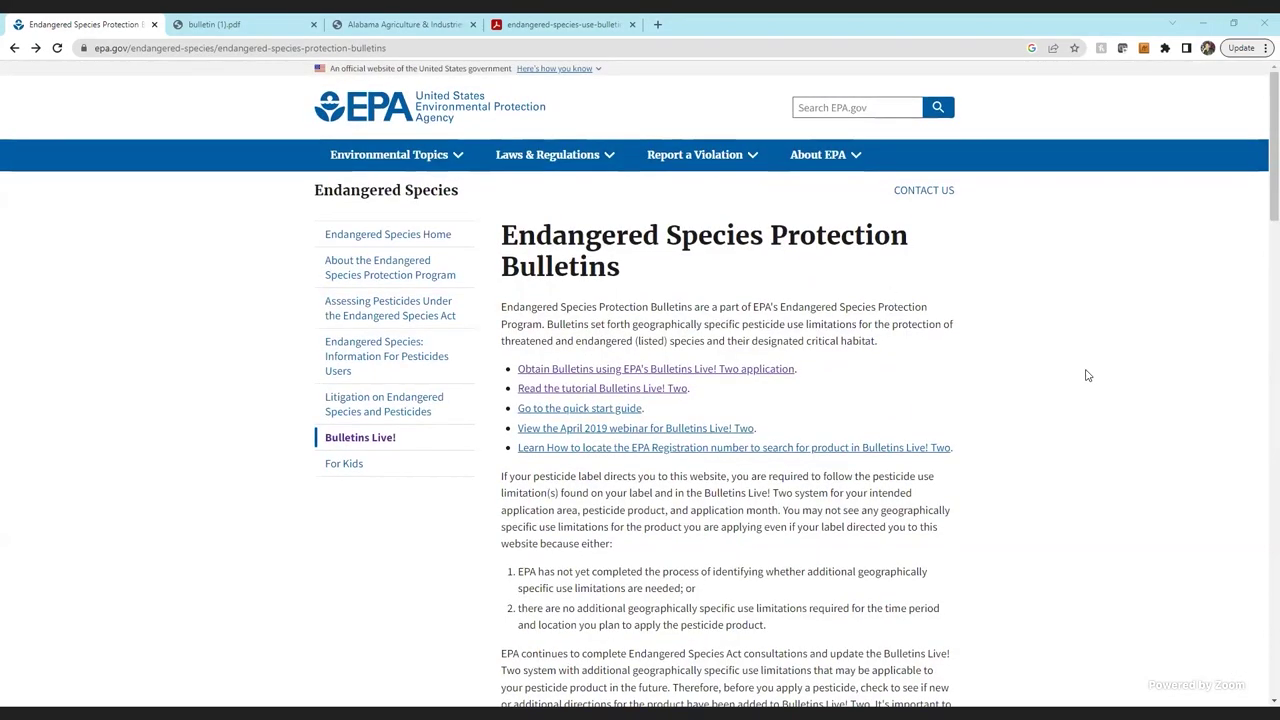
scroll(1097, 383, down, 3)
scroll(1100, 386, down, 4)
scroll(1100, 386, down, 2)
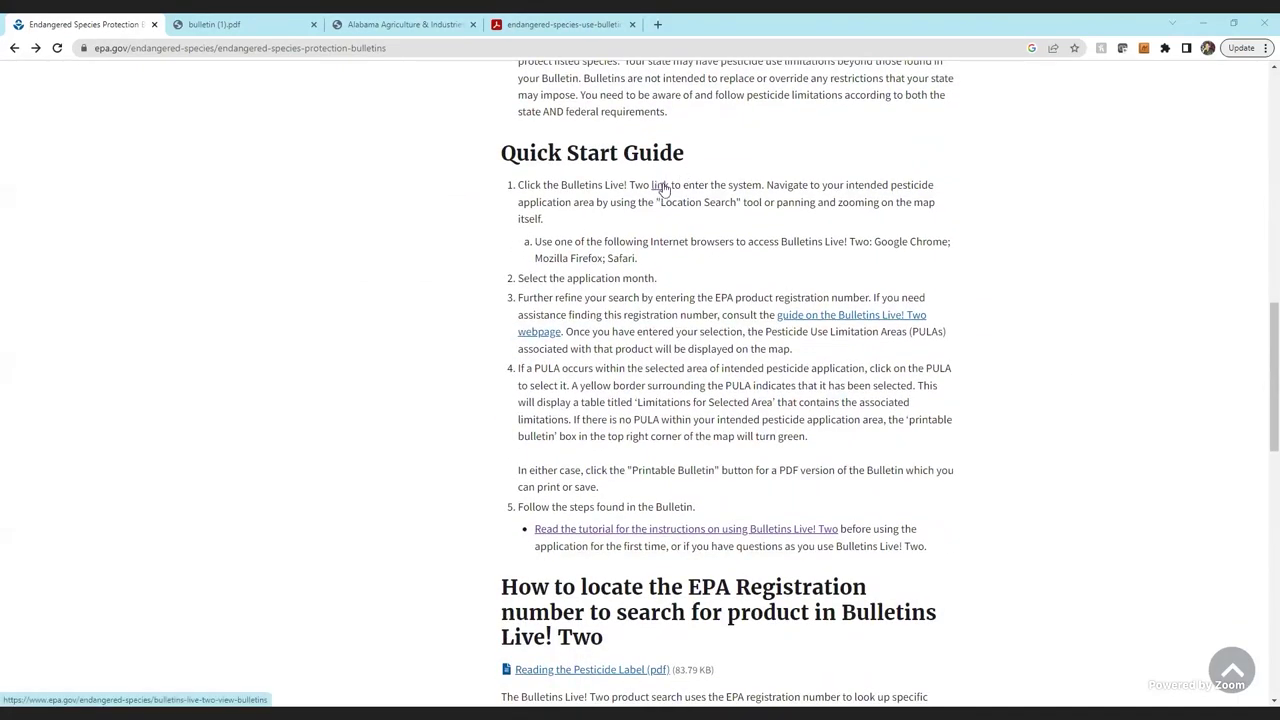
click(662, 190)
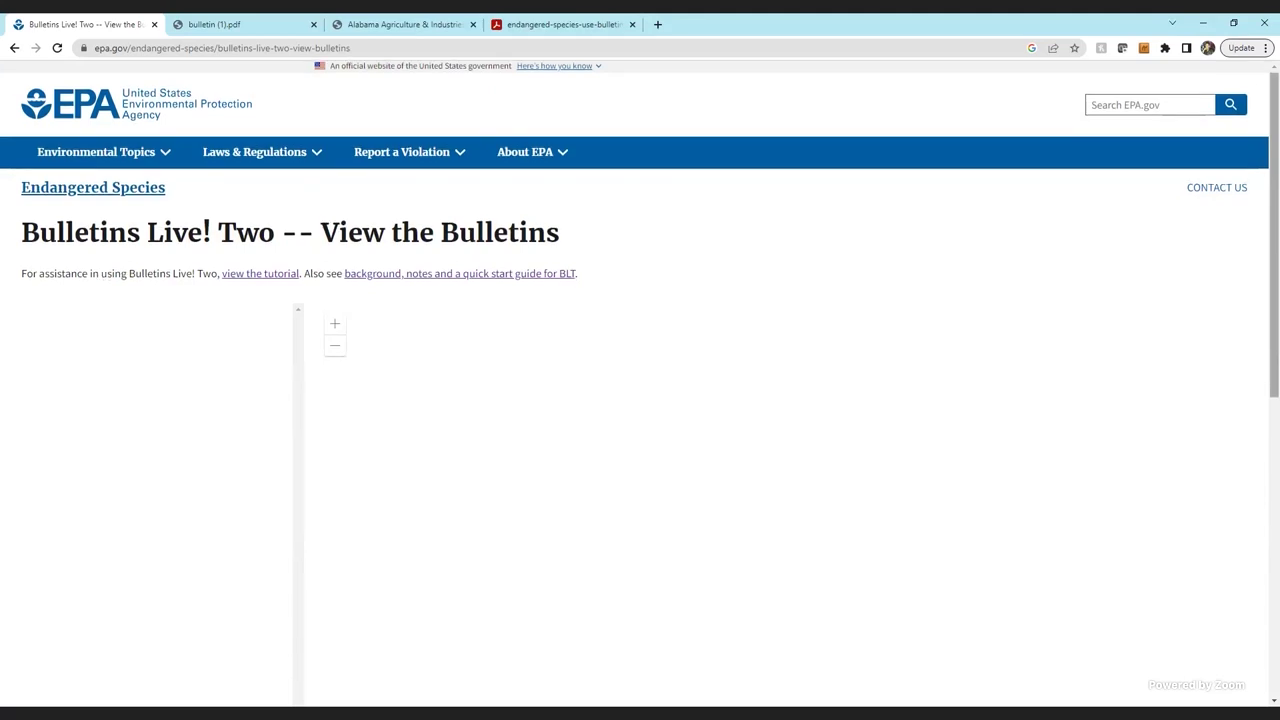
scroll(640, 400, down, 1)
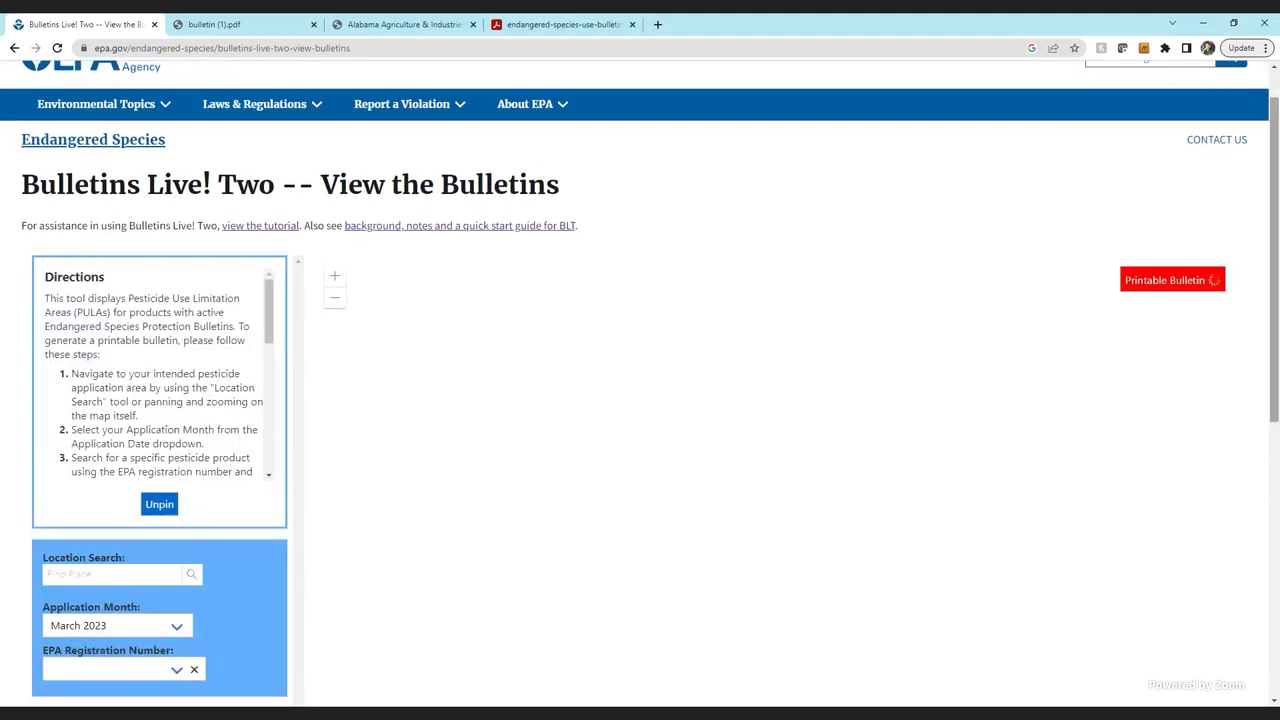
scroll(640, 378, down, 1)
scroll(640, 384, down, 1)
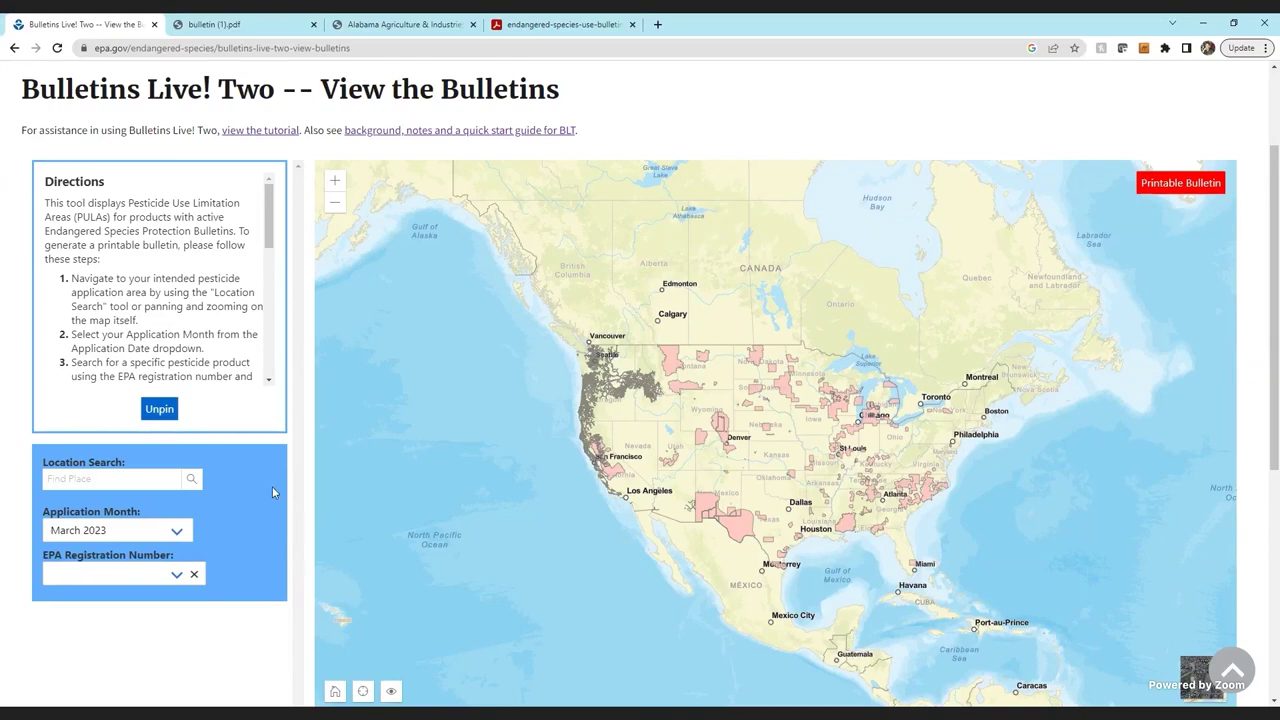
Focus the bulletin map on the southeastern United States and set the application month to May 2023
click(175, 575)
scroll(913, 453, up, 5)
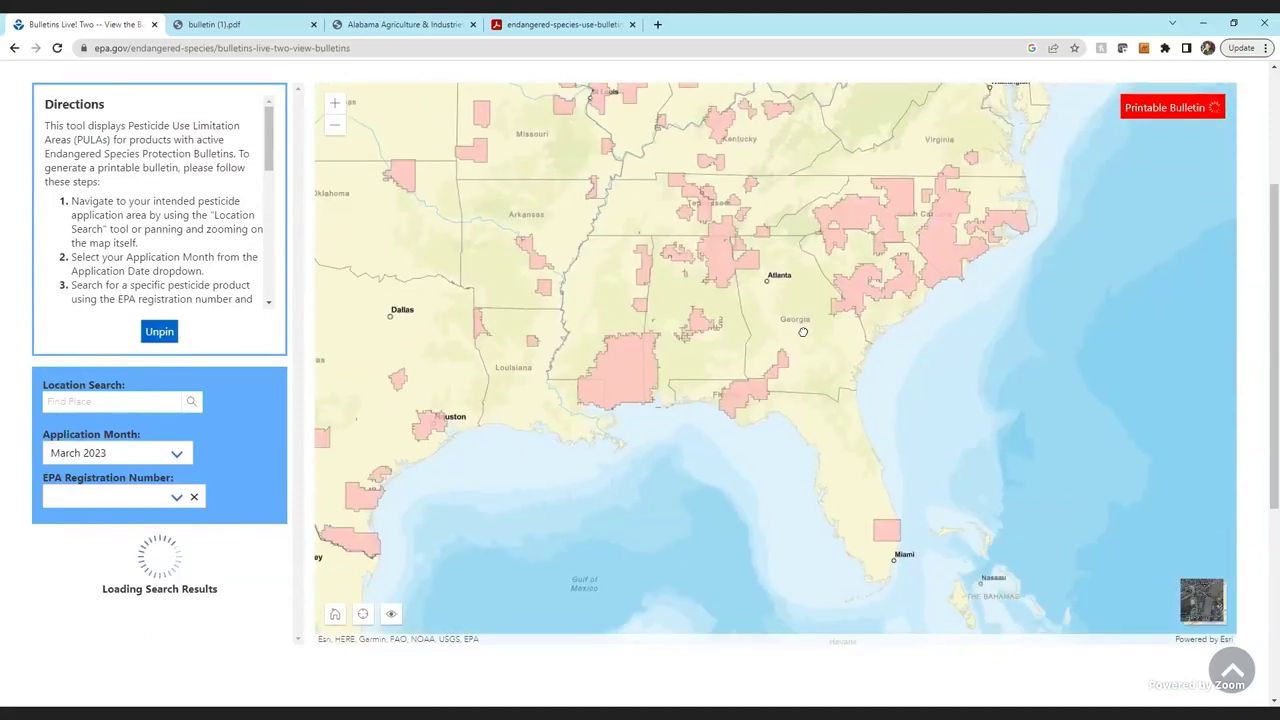
scroll(802, 340, up, 2)
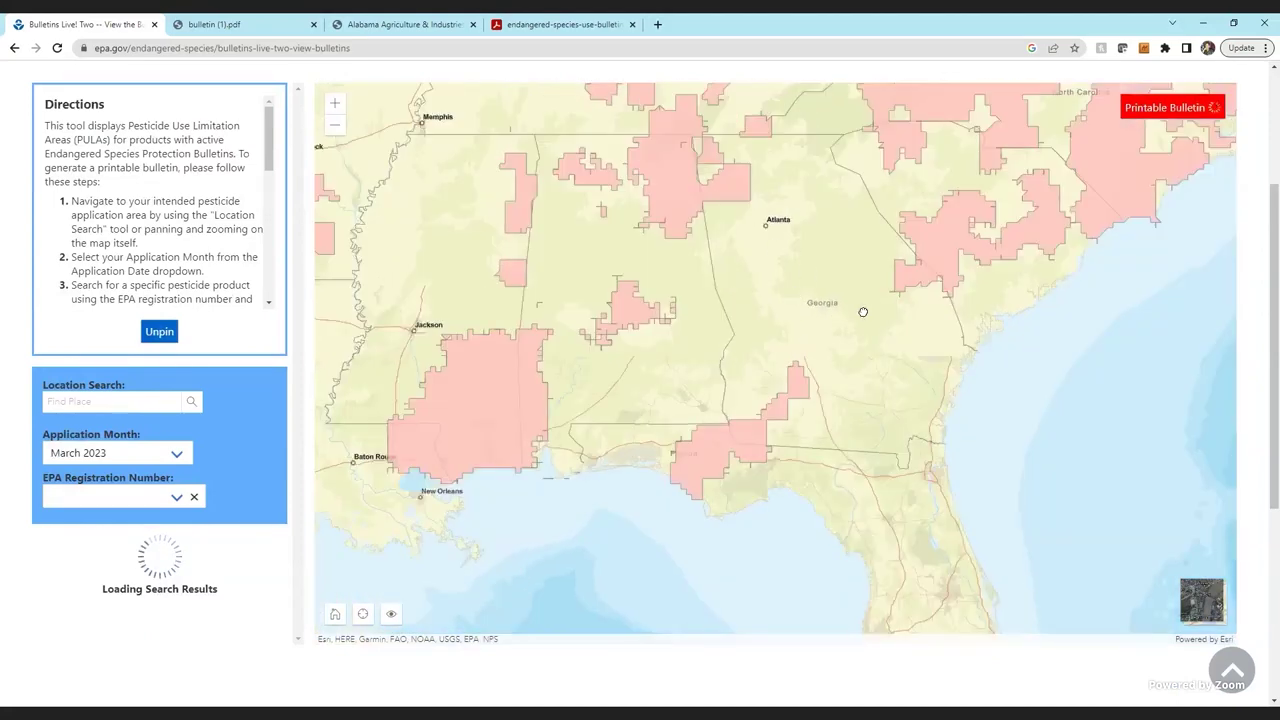
drag(908, 341, 986, 389)
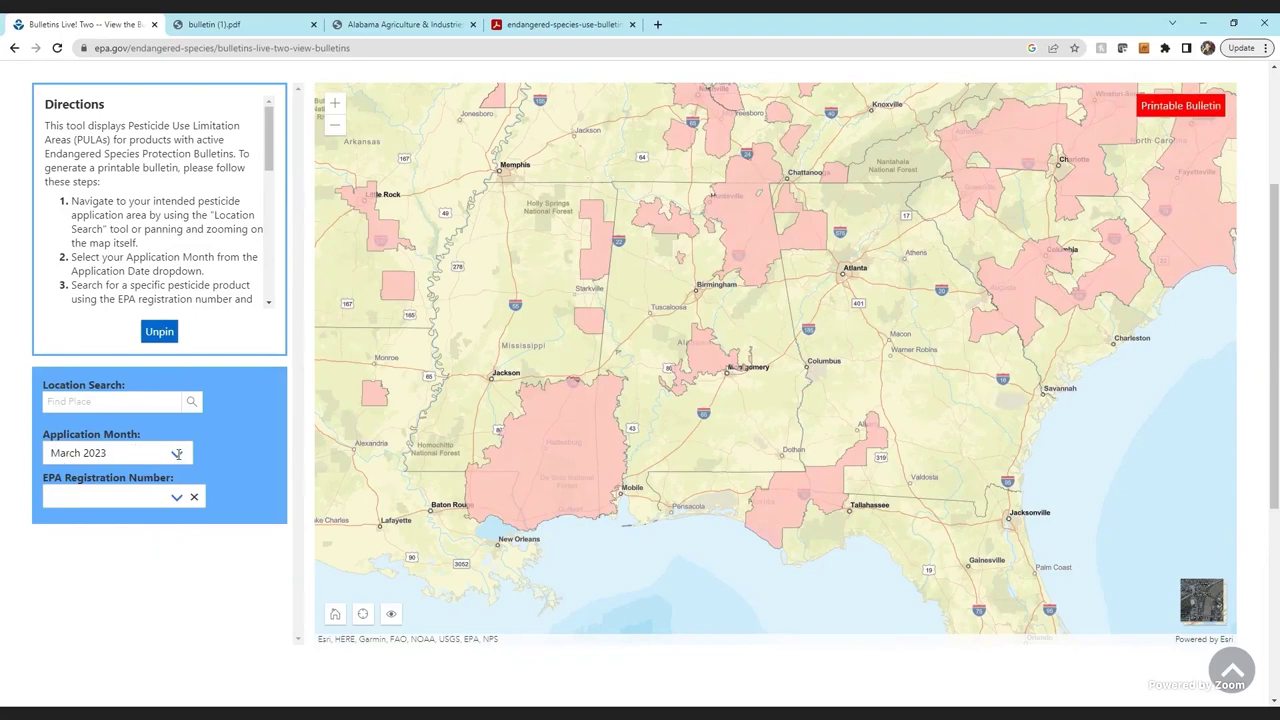
click(101, 452)
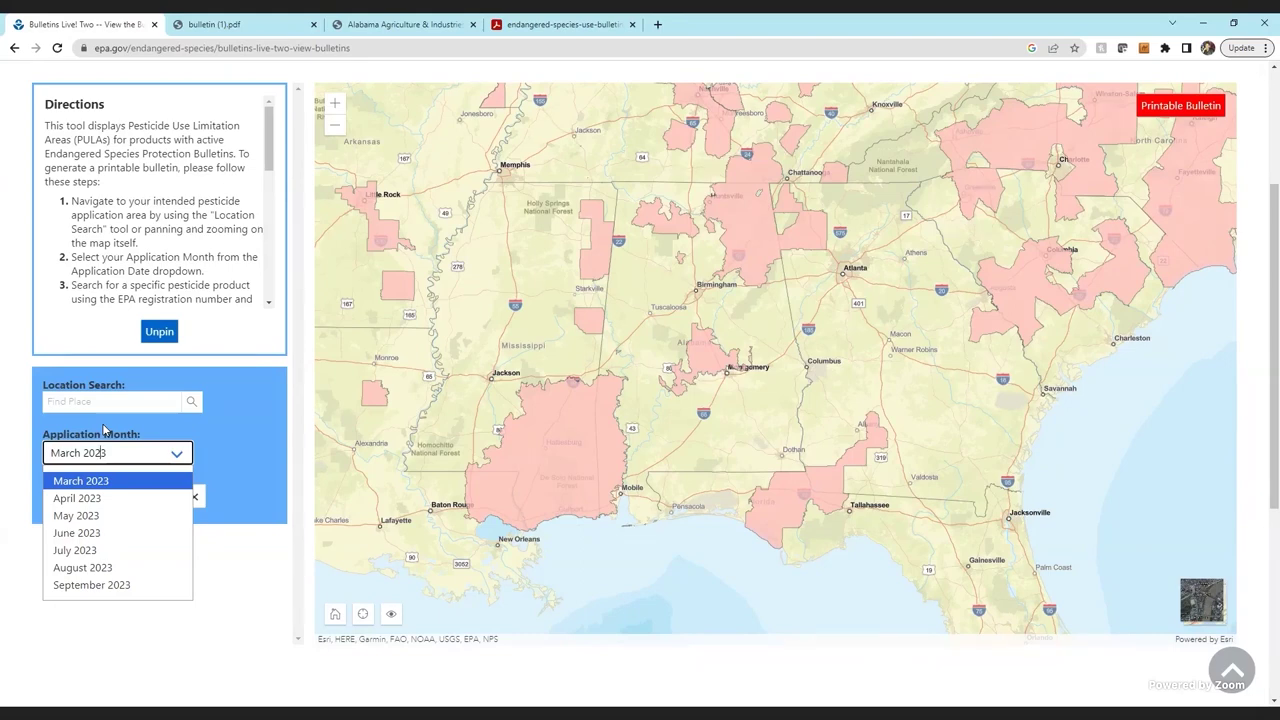
click(123, 515)
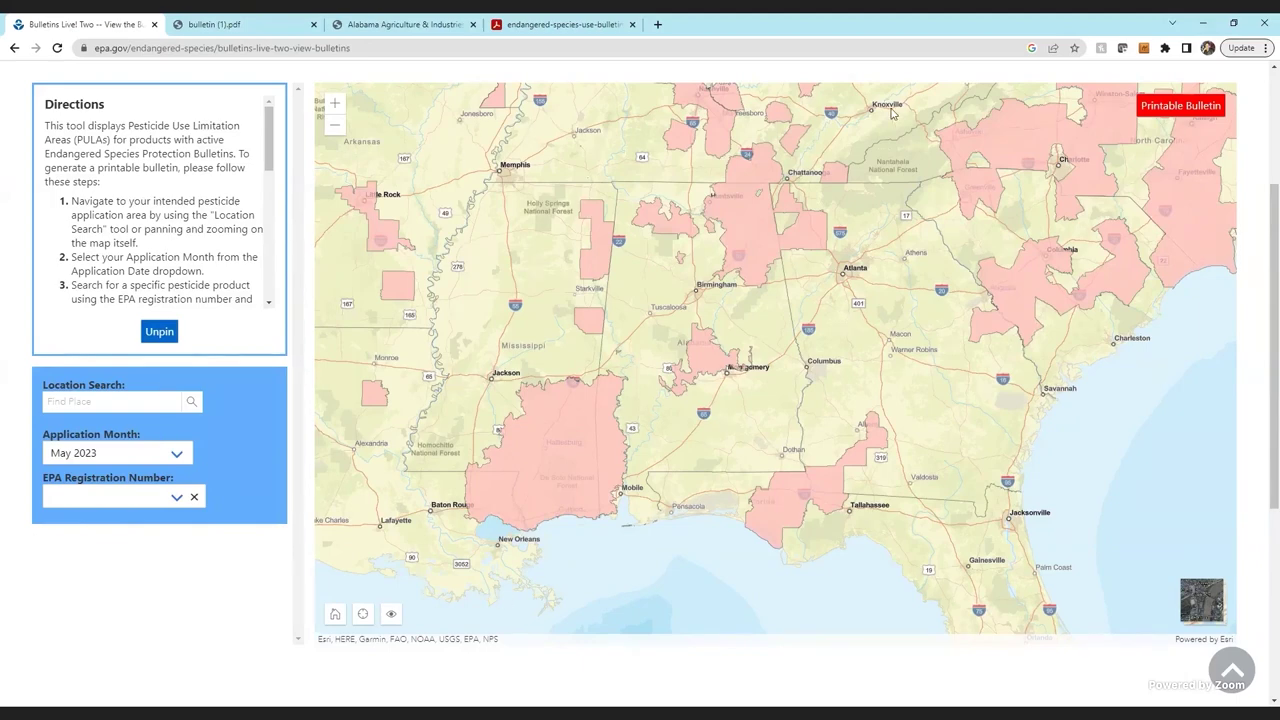
Search the map for the location "alabama" and dismiss the search result popup
click(108, 401)
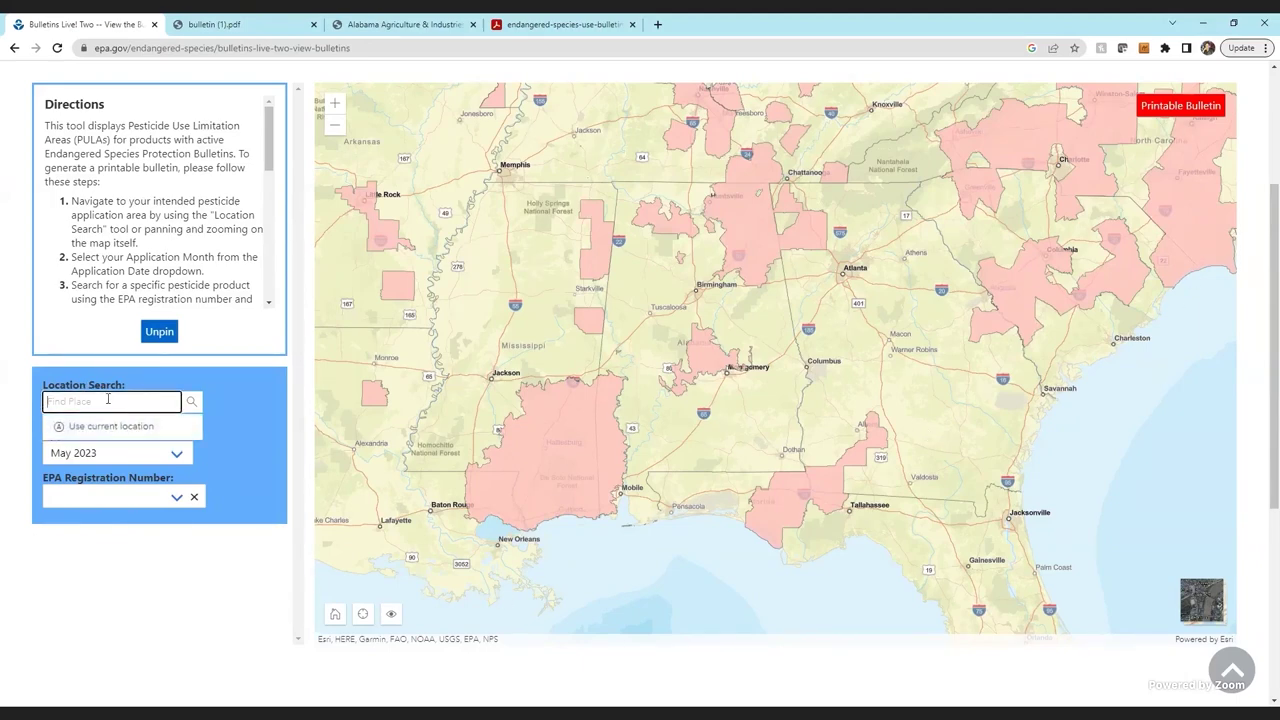
text(alabama)
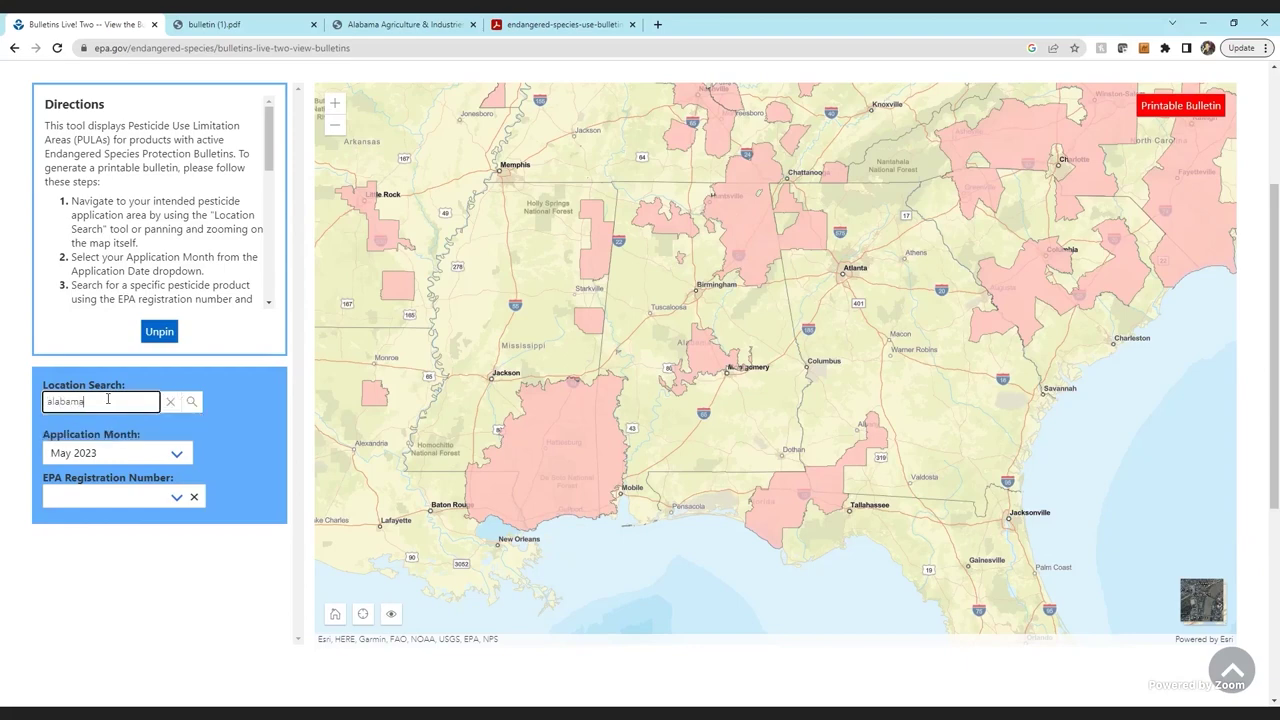
key(Return)
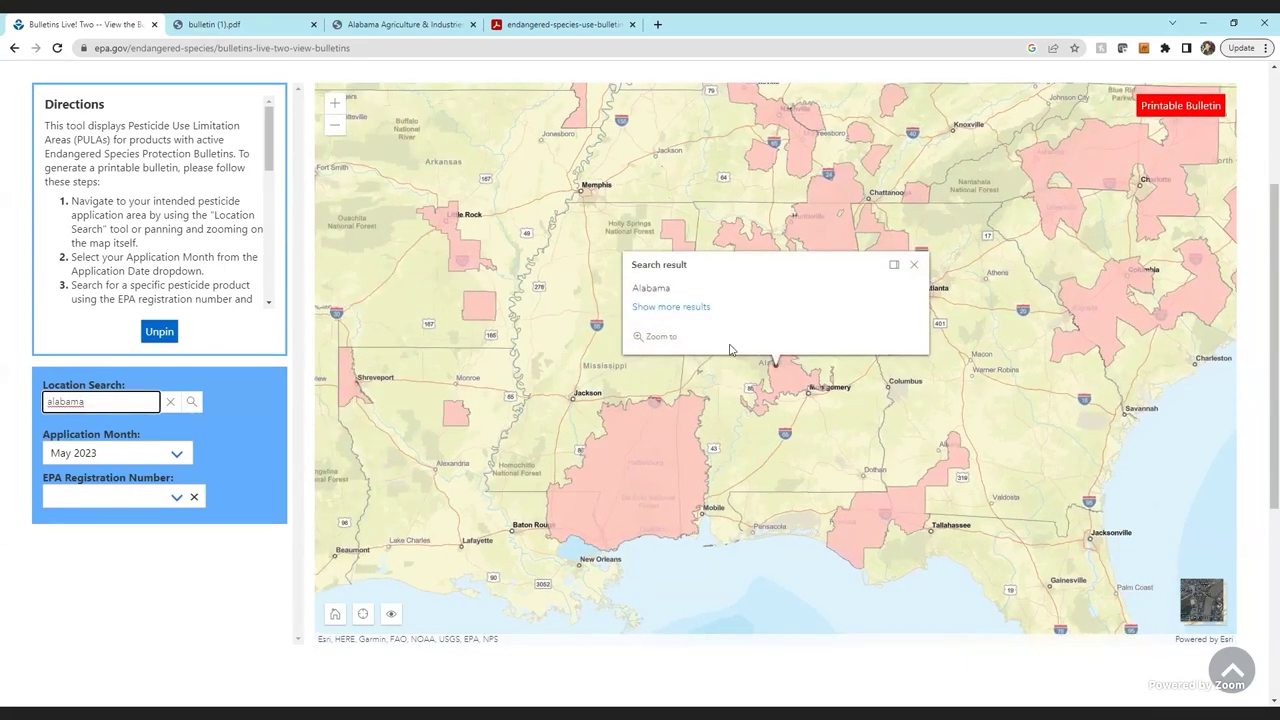
click(913, 265)
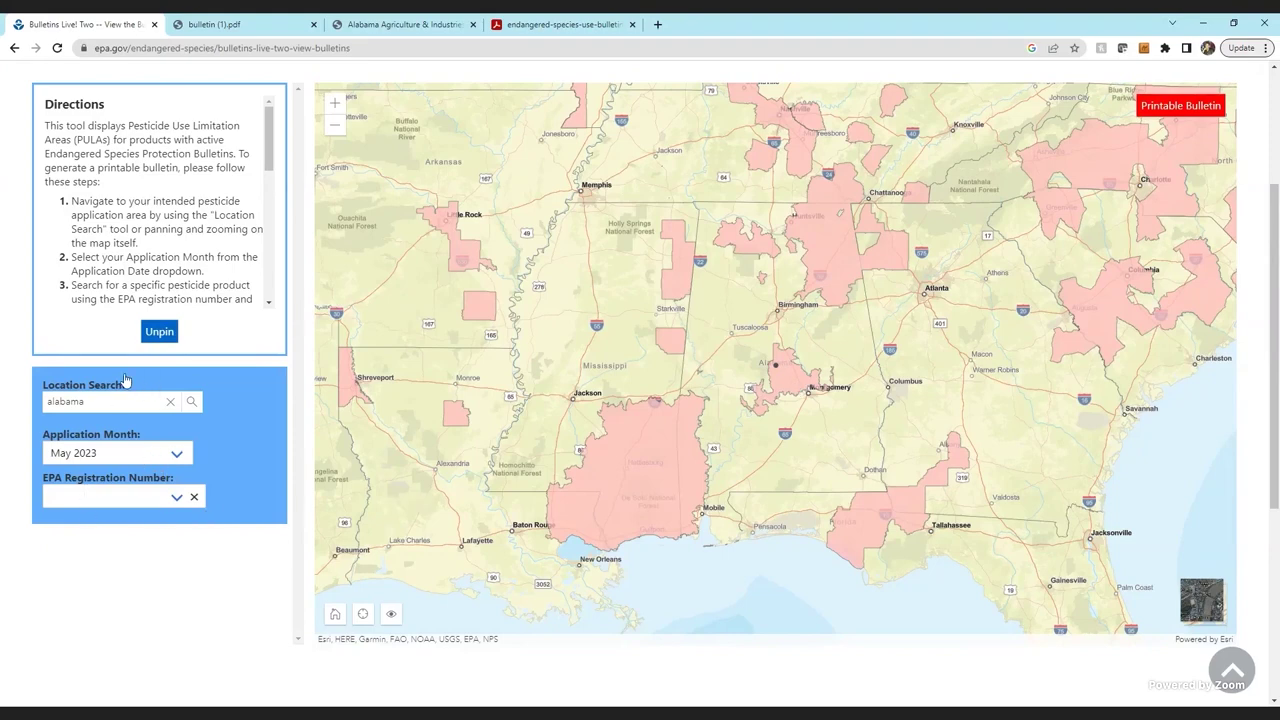
Replace the location search with "tuskeegee" and choose the suggestion Tuskeegee, AL, USA
double_click(96, 402)
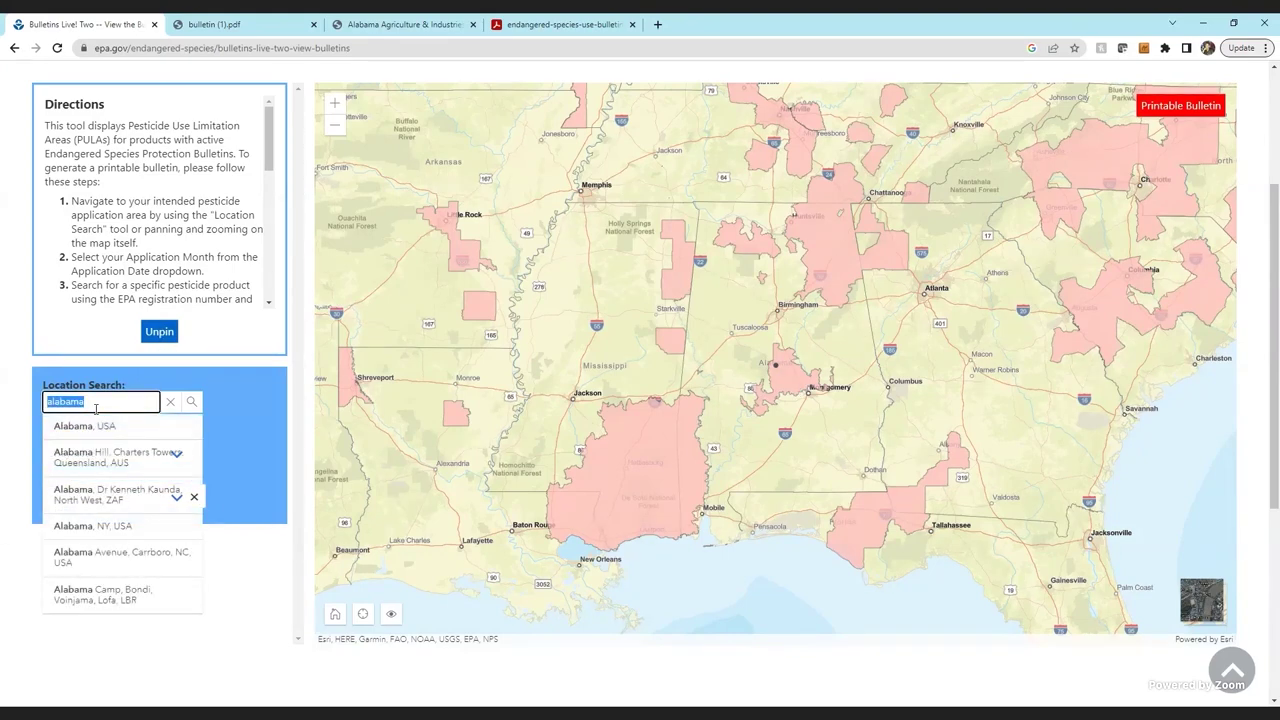
text(tuskee)
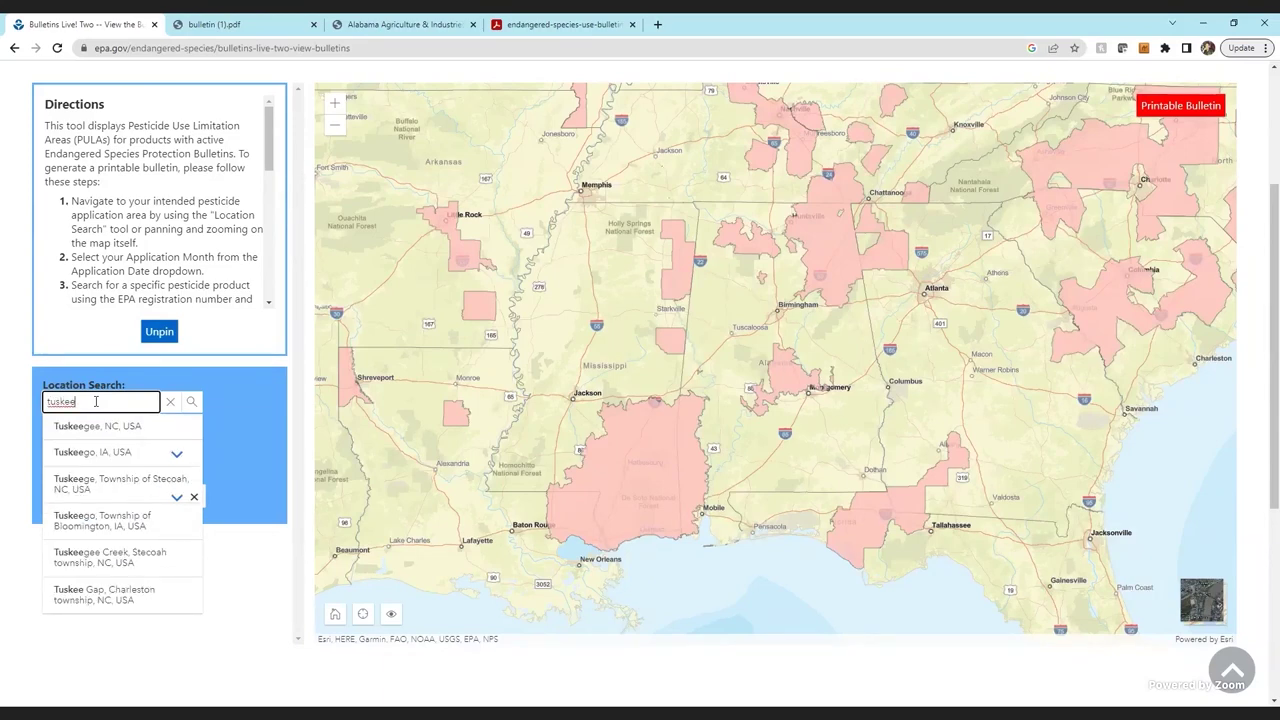
key(BackSpace)
text(gee)
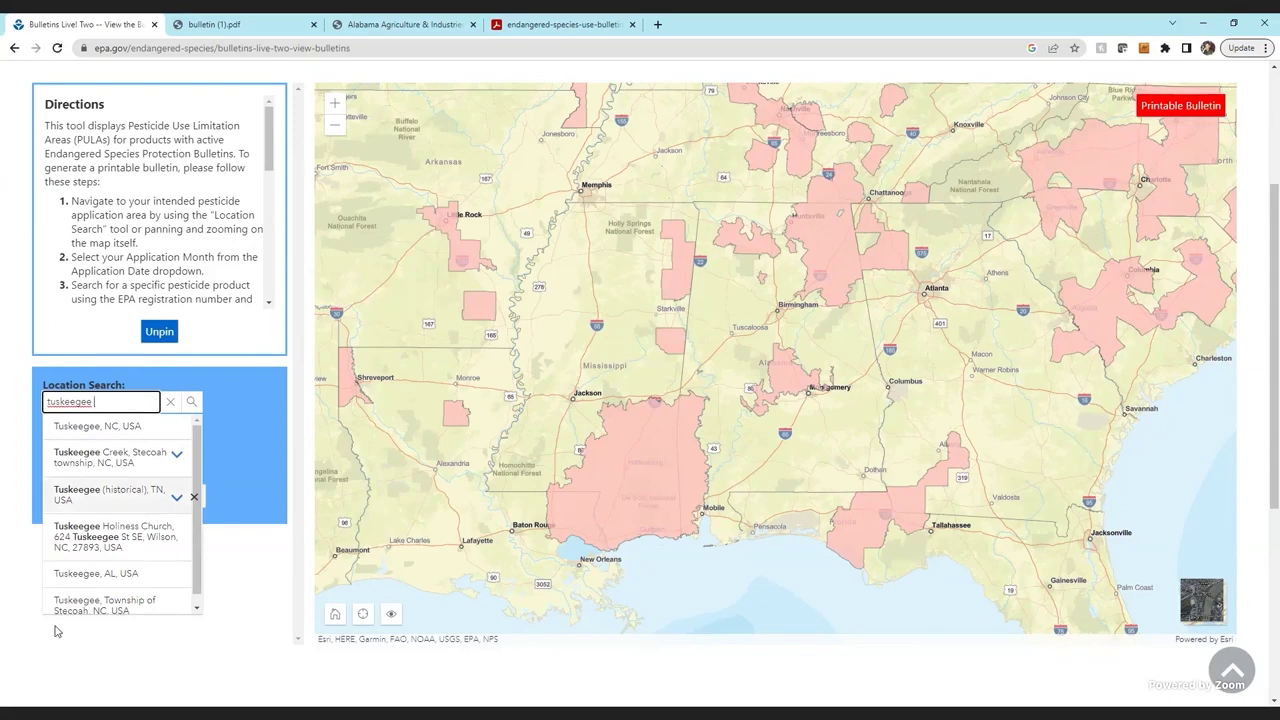
click(116, 574)
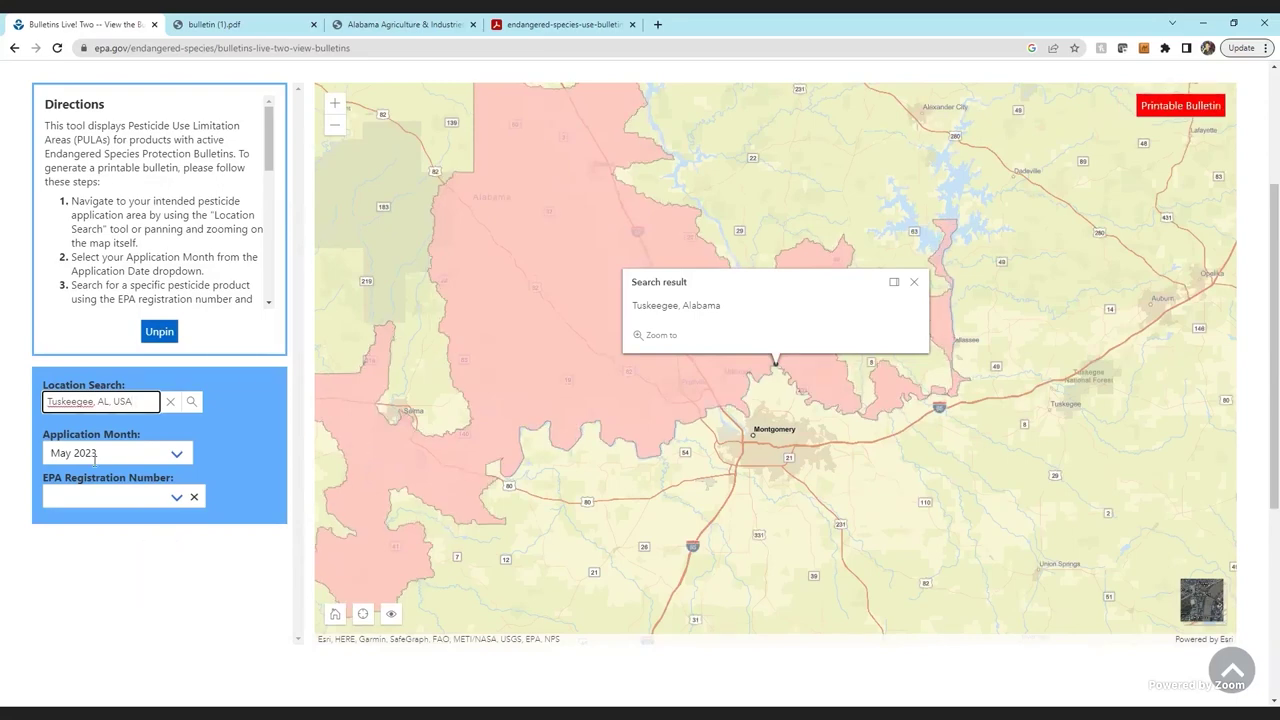
right_click(78, 398)
click(236, 380)
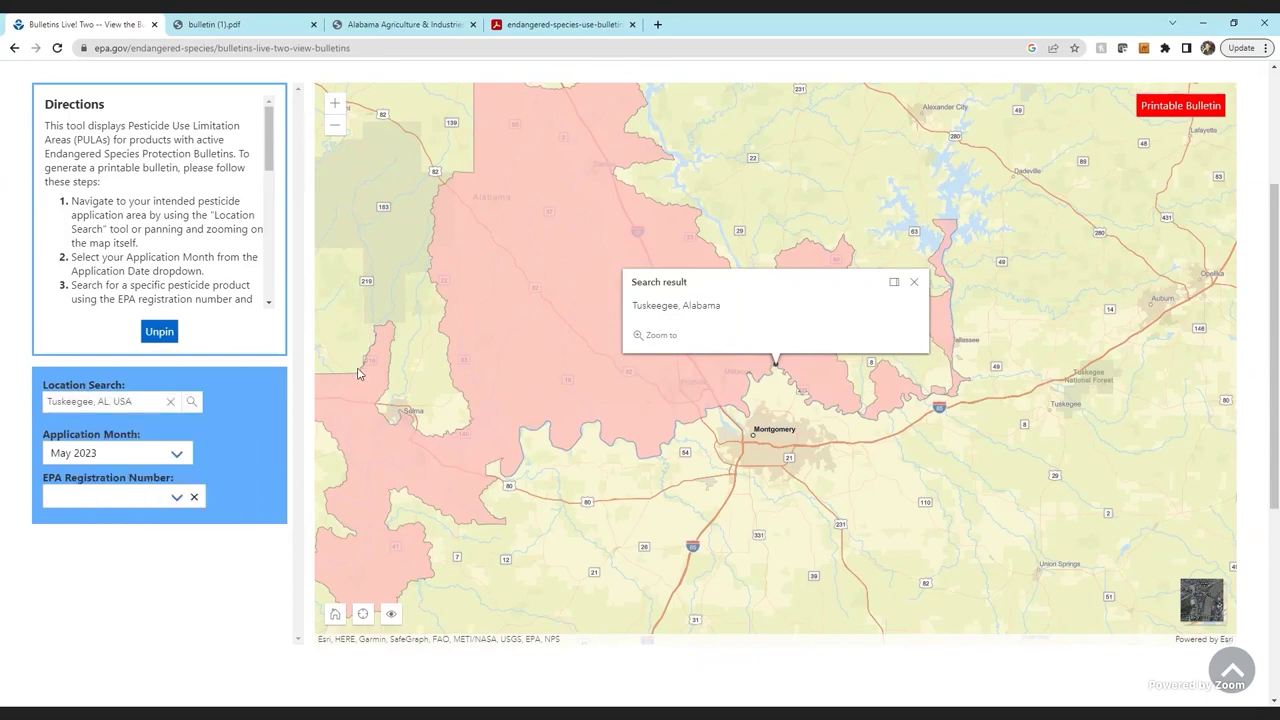
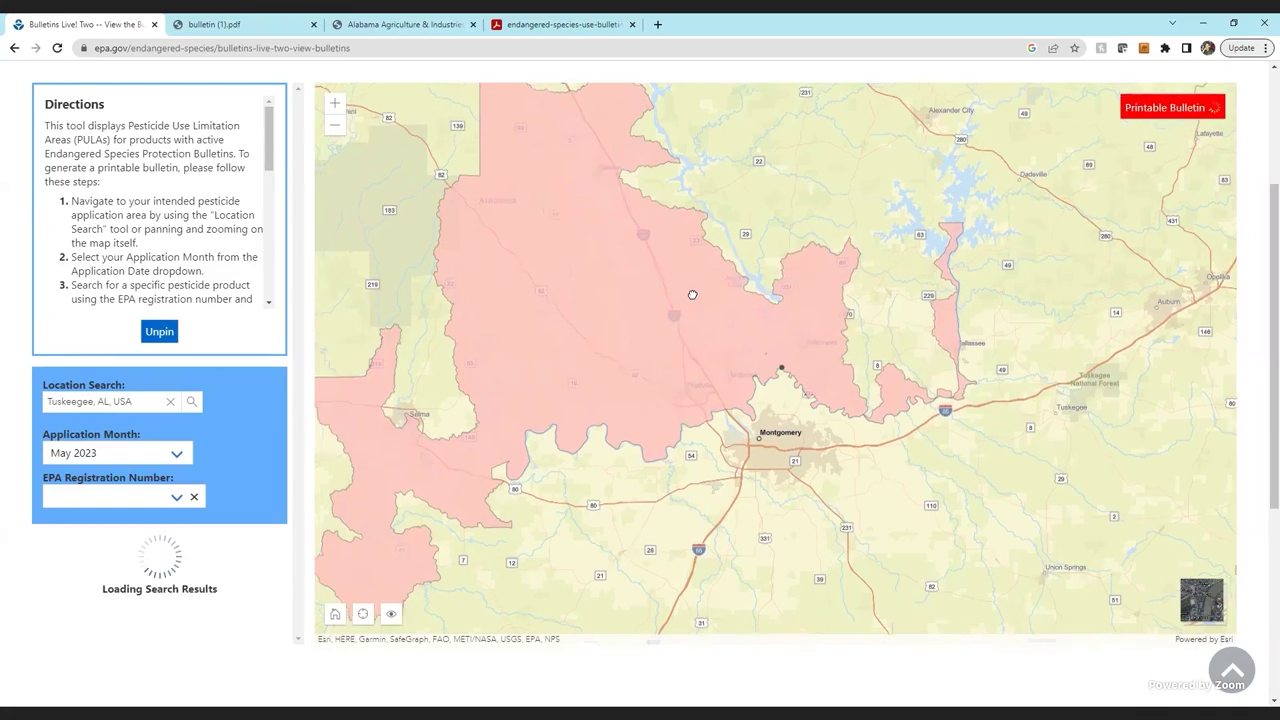
Filter the bulletins by EPA registration number 352-938, choosing the product FEXAPAN PLUS VAPORGRIP TECHNOLOGY
click(138, 496)
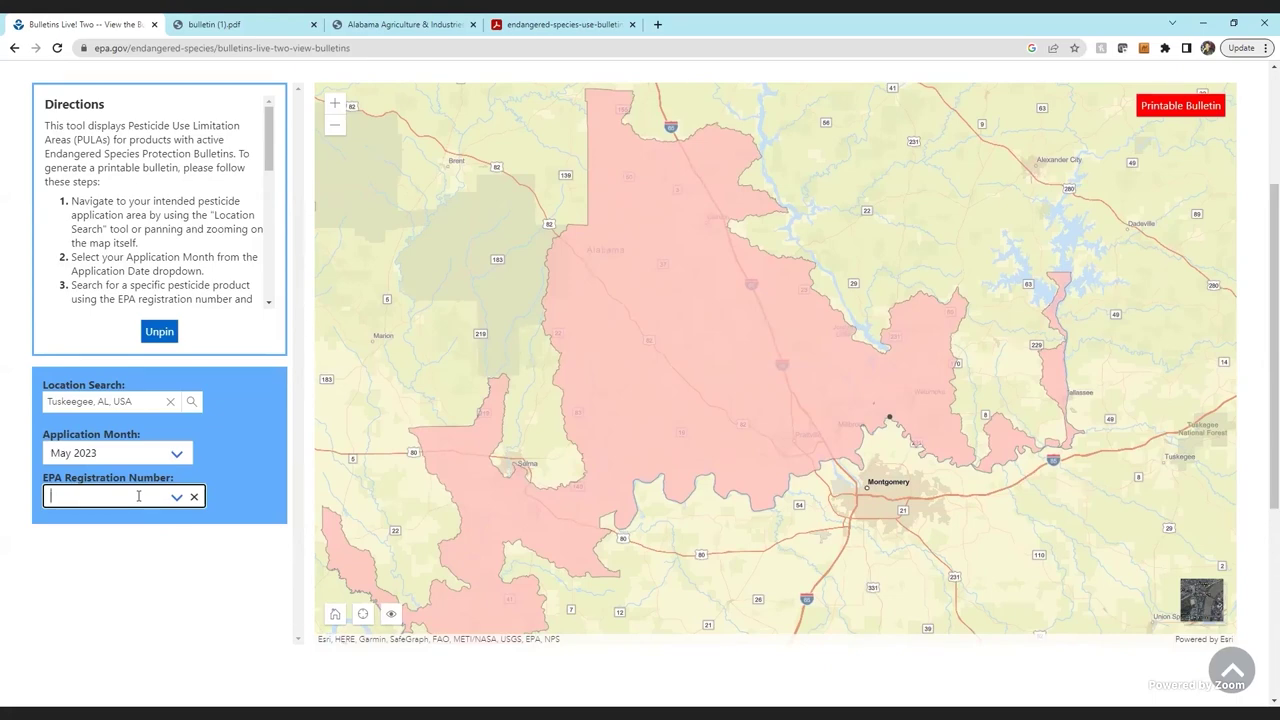
text(352-)
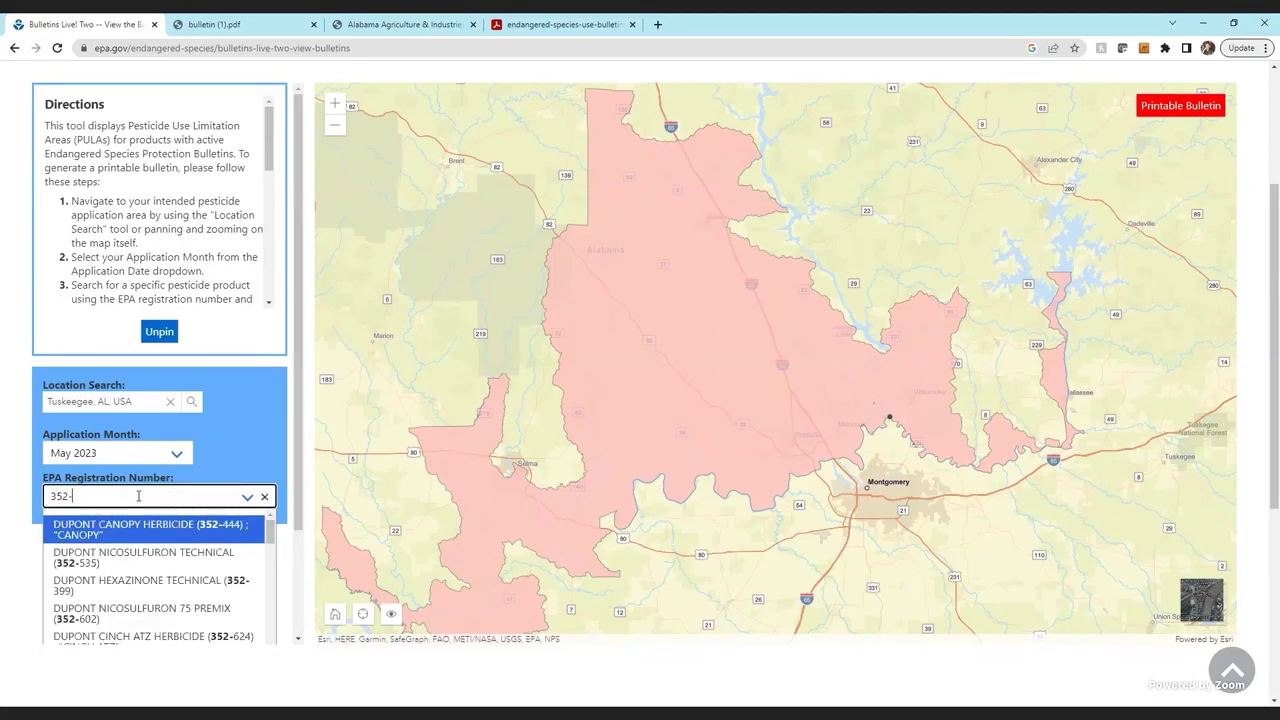
text(938)
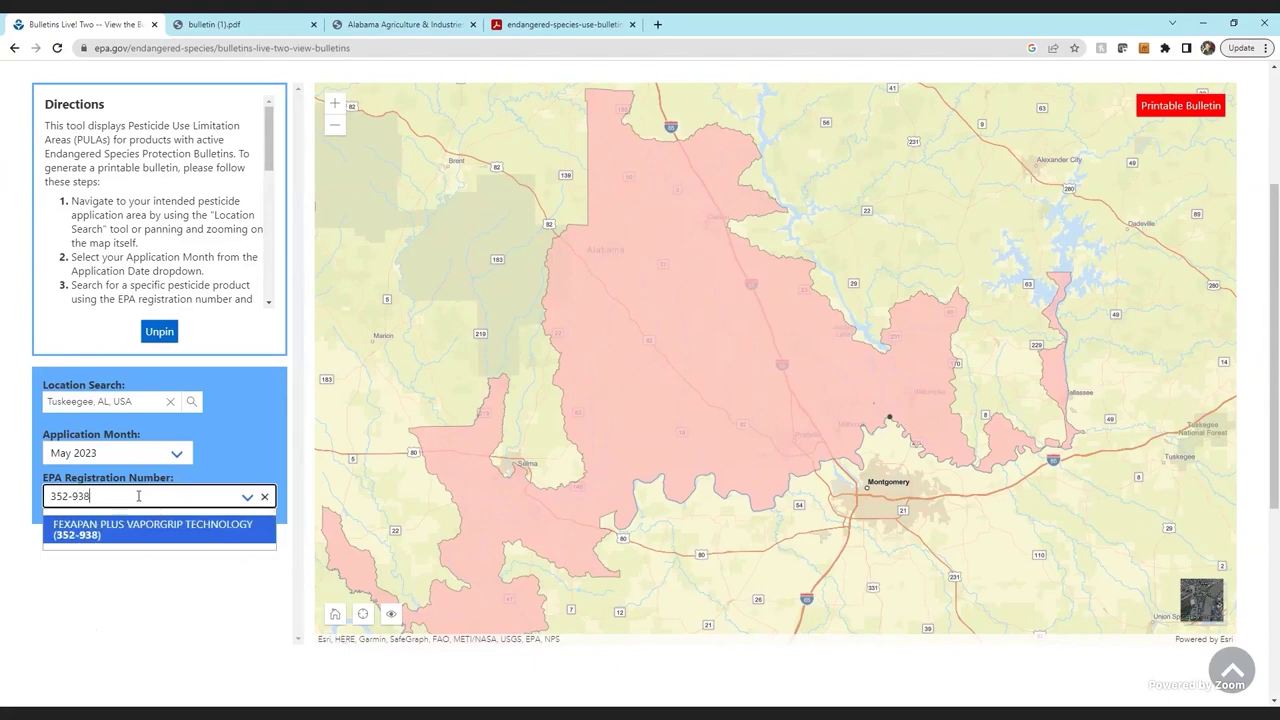
click(97, 529)
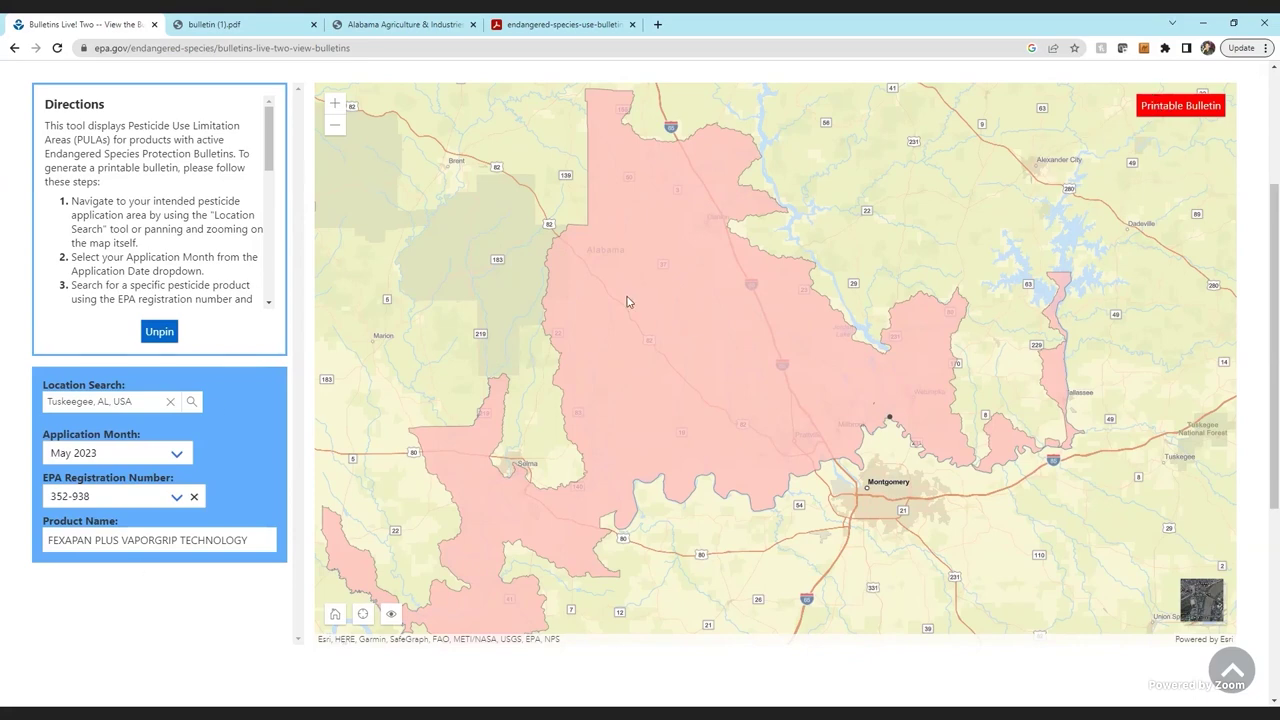
Select the large pesticide use limitation area northwest of Montgomery, then generate and open its printable bulletin PDF
key(Left)
key(Up)
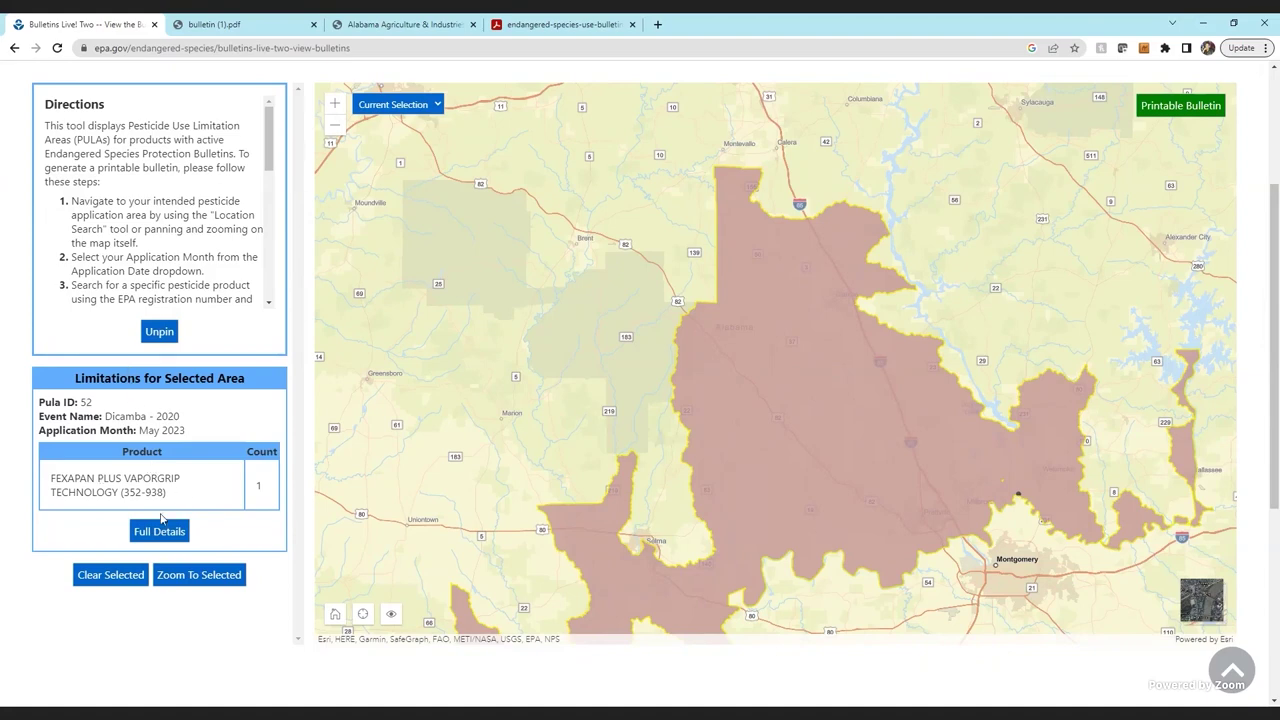
click(1186, 109)
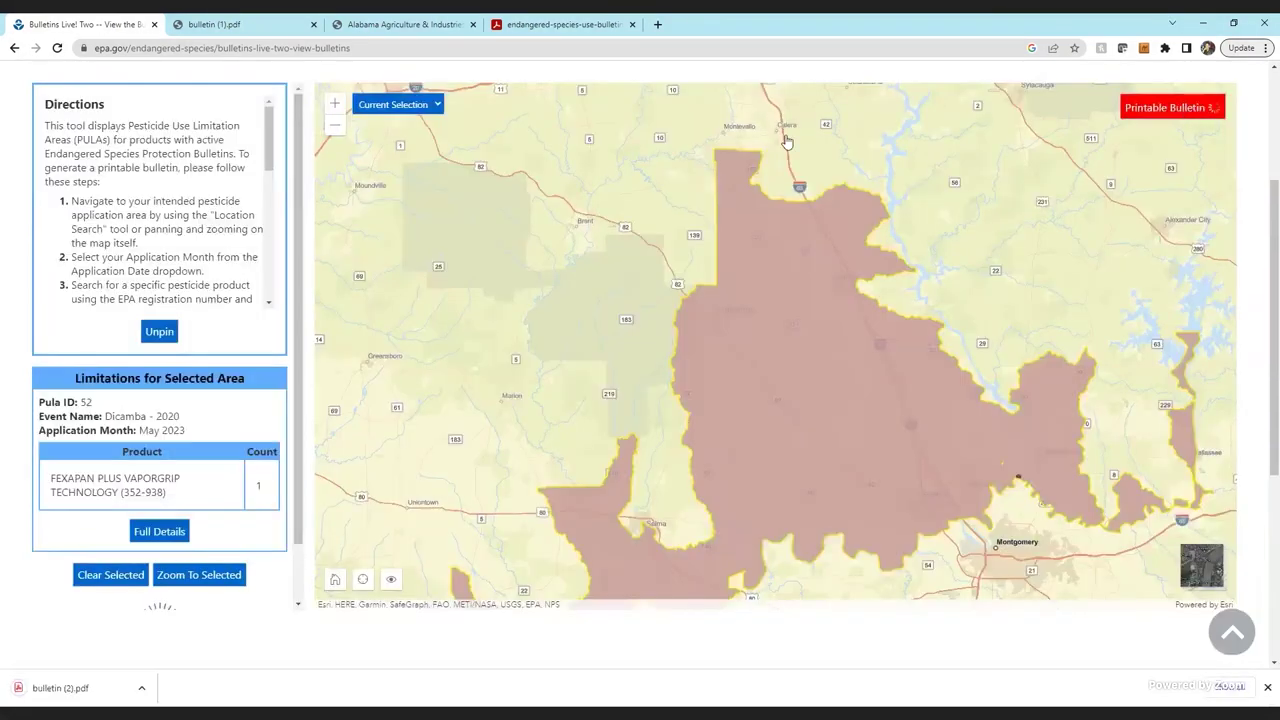
click(58, 690)
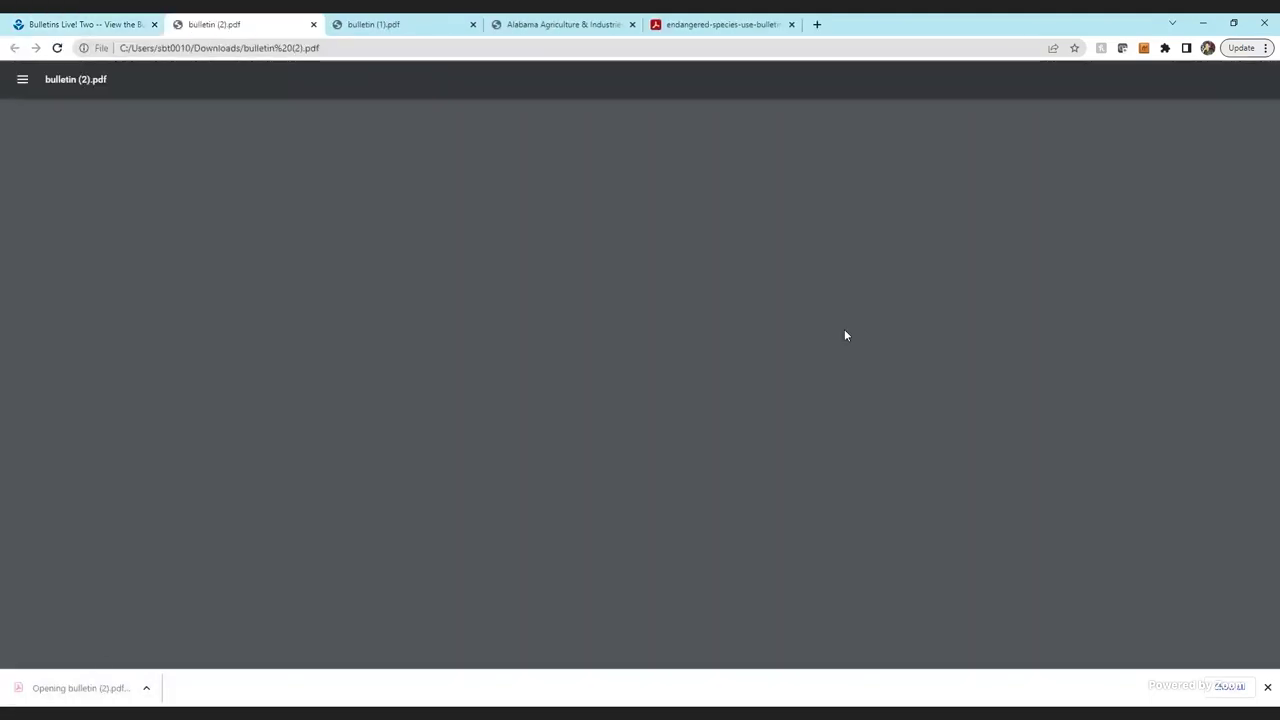